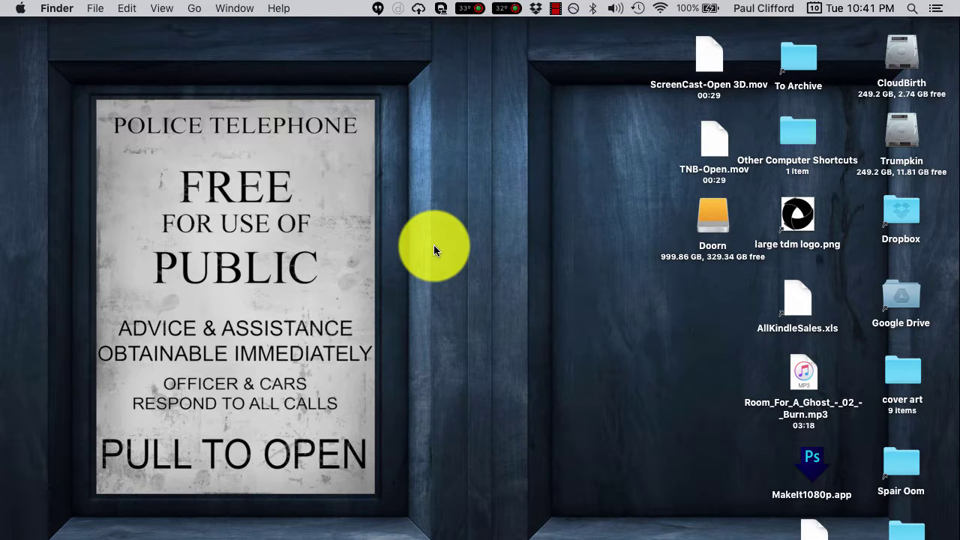
Open Terminal and run "defaults write com.renewedvision.ProPresenter6 RVShowAllCapsOption true".
{"action": "key", "text": "super+space"}
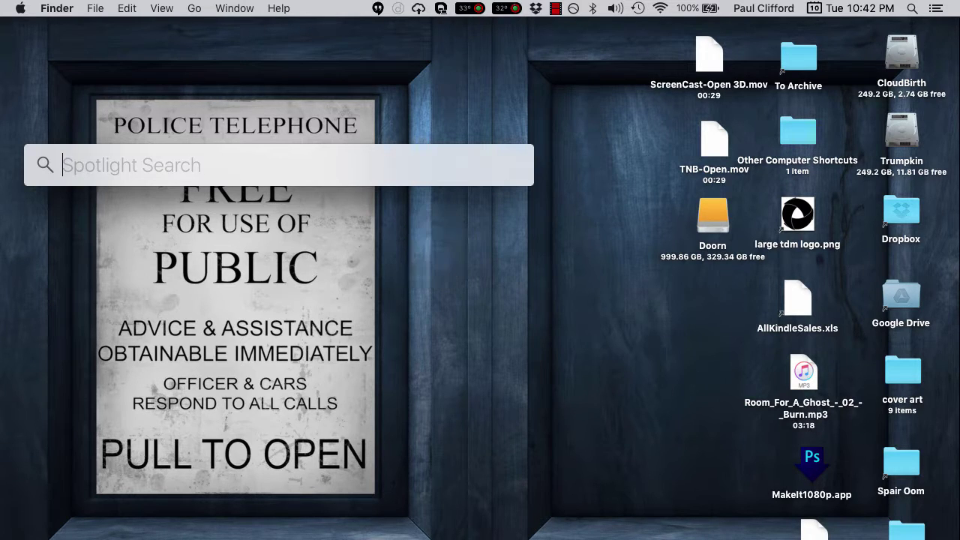
{"action": "type", "text": "ter"}
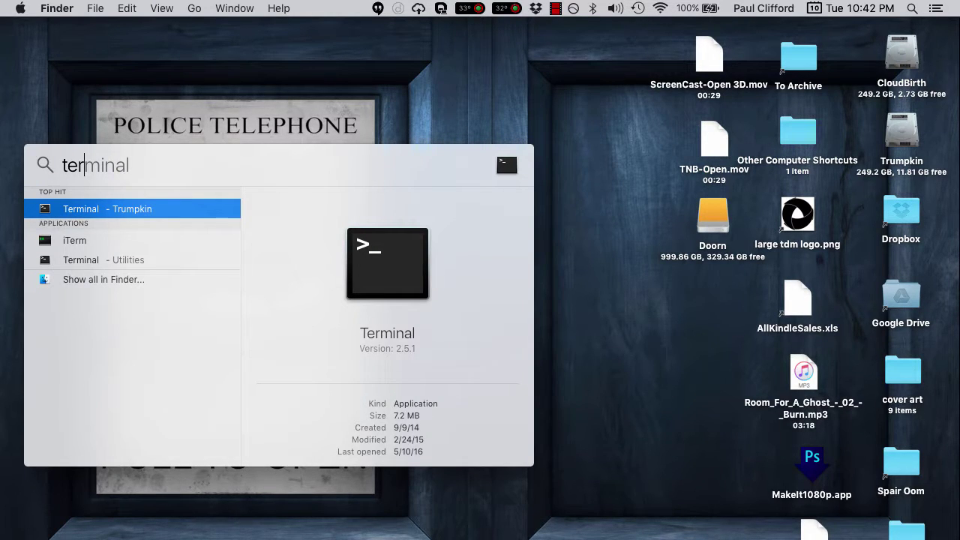
{"action": "key", "text": "Return"}
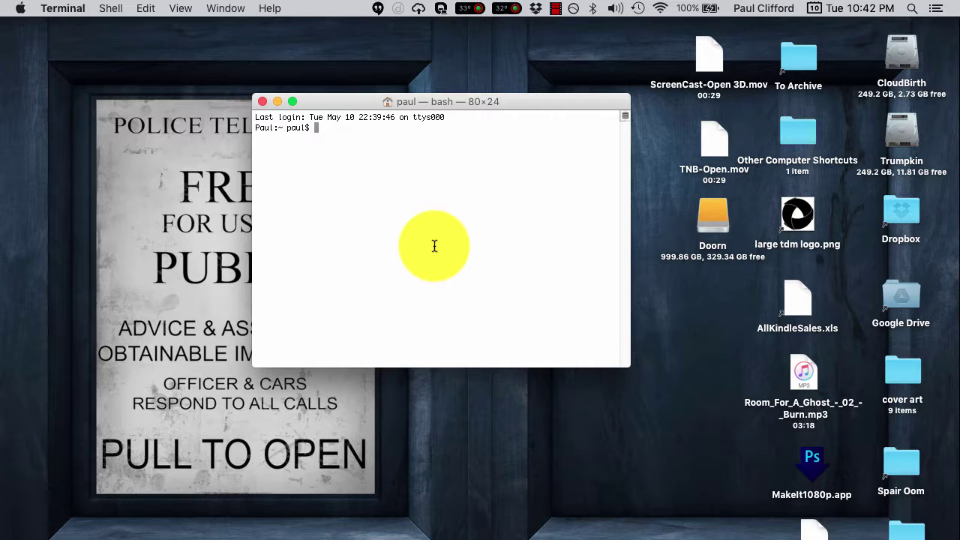
{"action": "type", "text": "defaults write com.renewedvision.ProPresenter6 RVShowAllCapsOption true"}
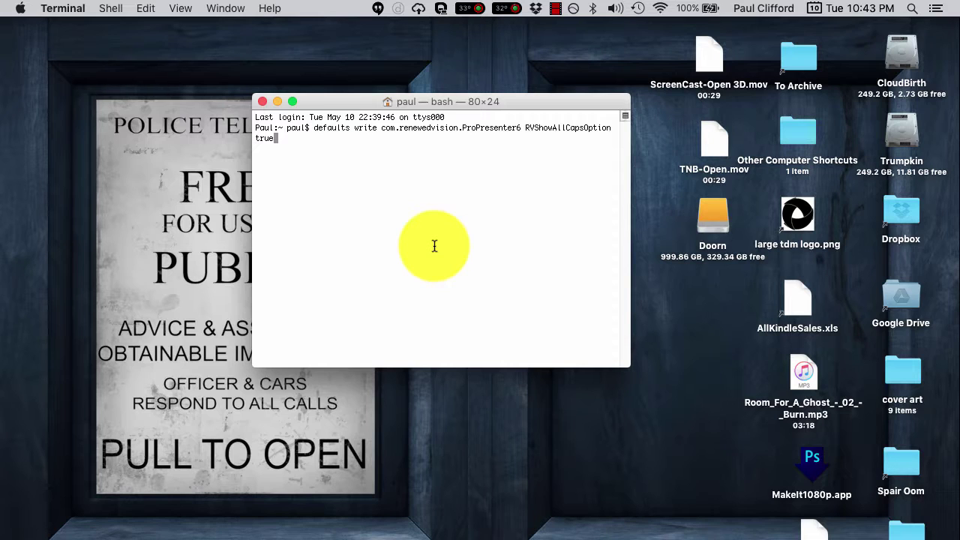
{"action": "key", "text": "Return"}
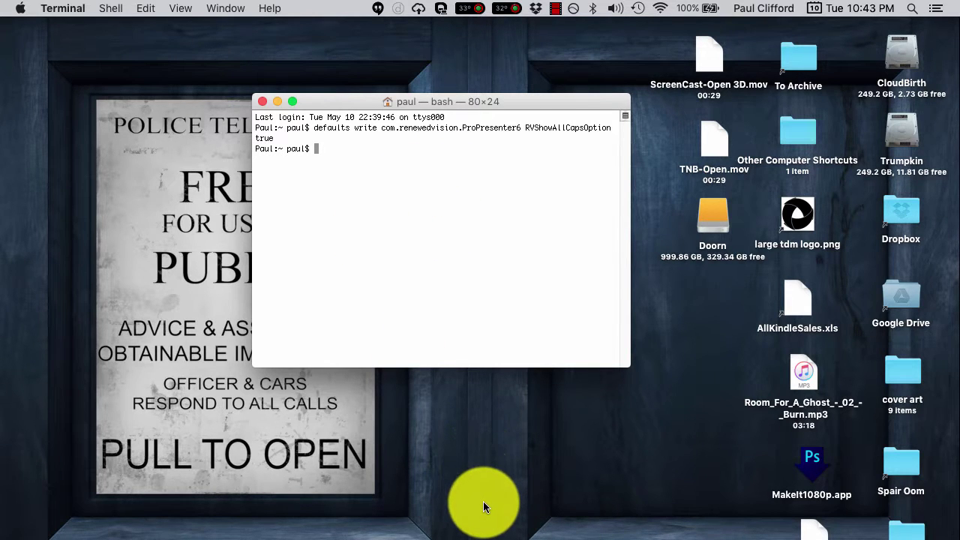
Switch to ProPresenter 6, close the open slide editor and reopen slide 2 of Amazing grace for editing.
{"action": "mouse_move", "coordinate": [573, 536]}
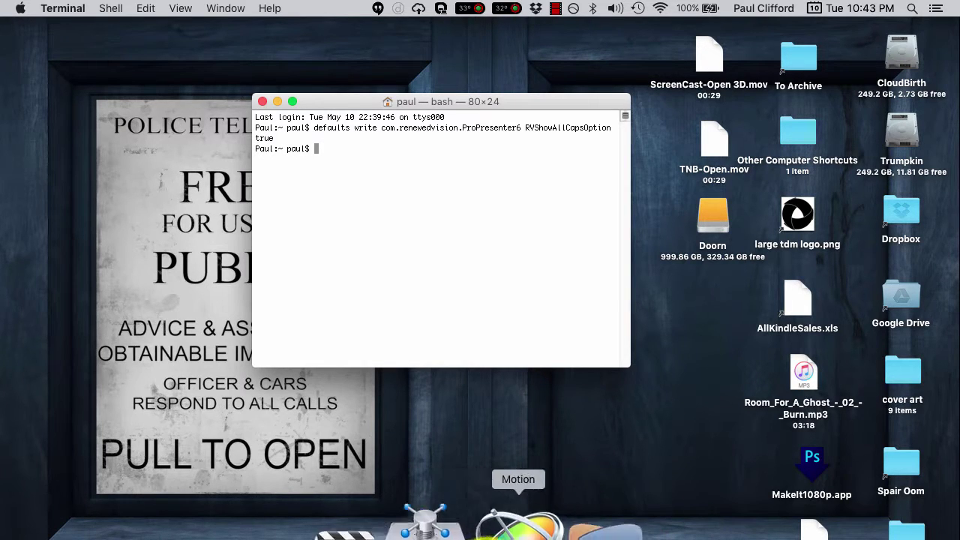
{"action": "left_click", "coordinate": [513, 525]}
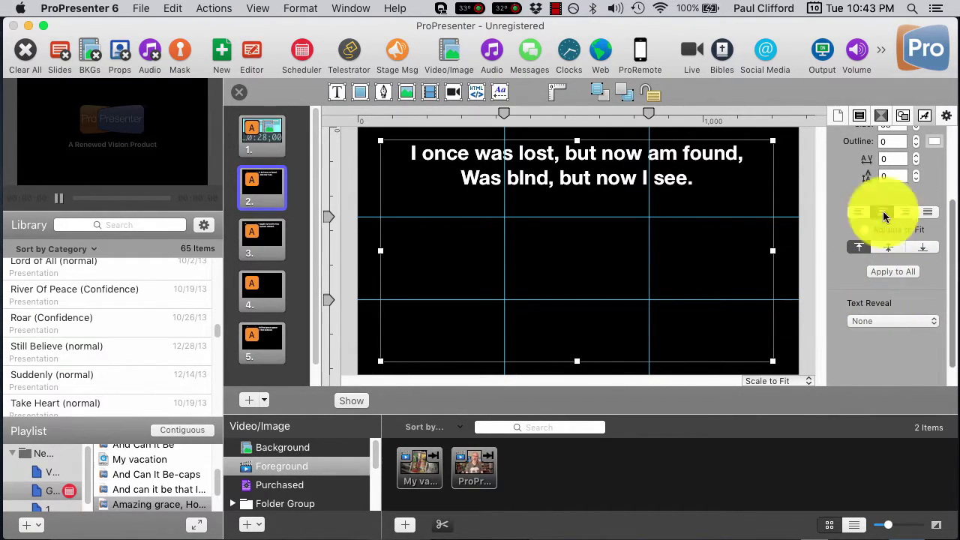
{"action": "scroll", "coordinate": [141, 467], "scroll_direction": "down", "scroll_amount": 1}
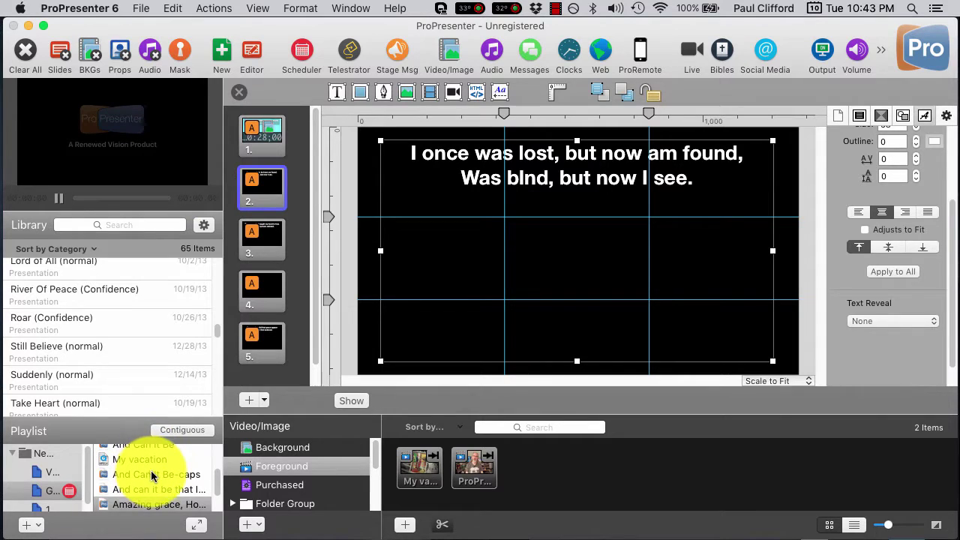
{"action": "left_click", "coordinate": [240, 92]}
{"action": "left_click", "coordinate": [534, 158]}
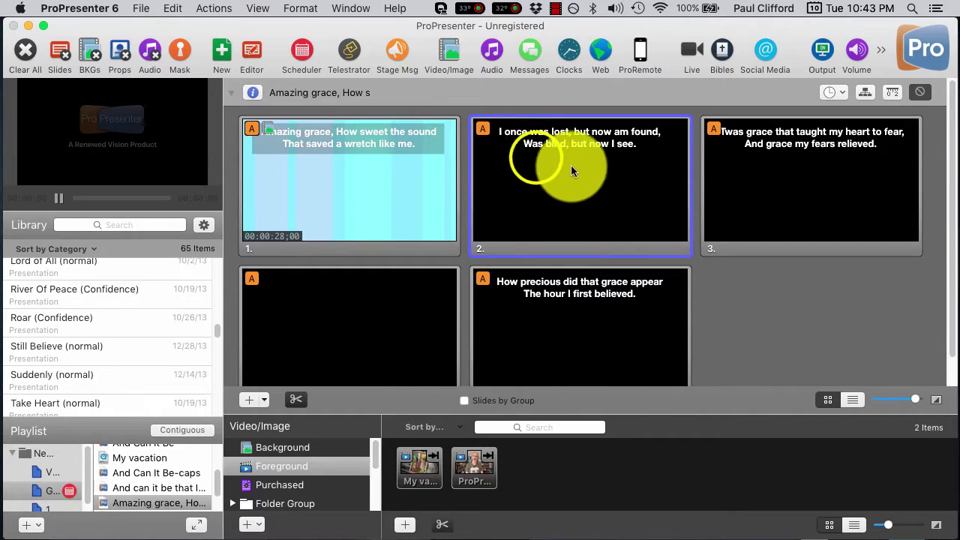
{"action": "right_click", "coordinate": [536, 159]}
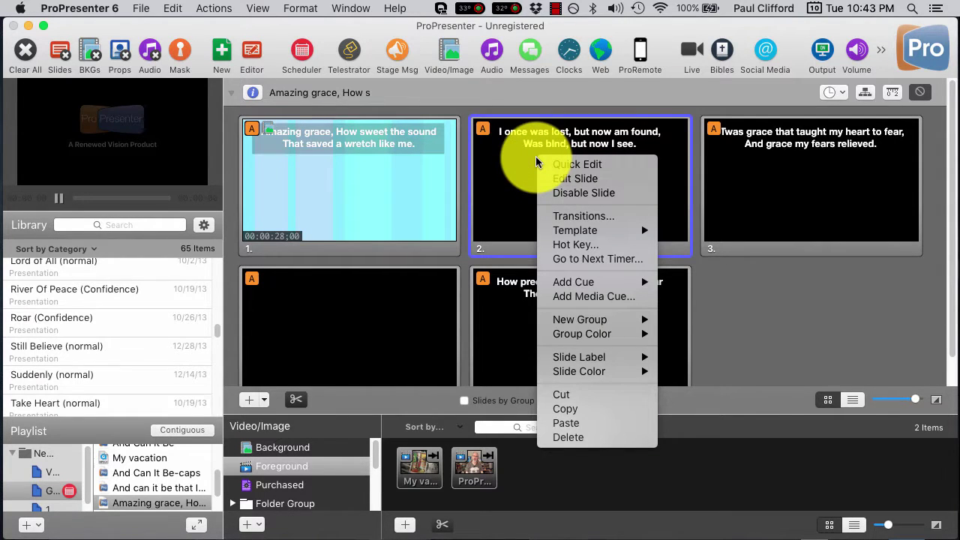
{"action": "left_click", "coordinate": [560, 180]}
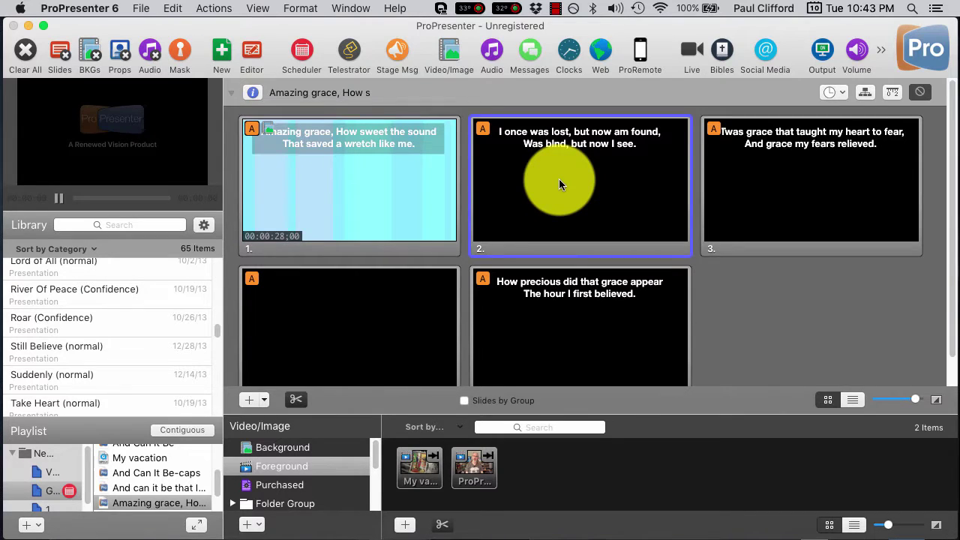
{"action": "left_click", "coordinate": [559, 178]}
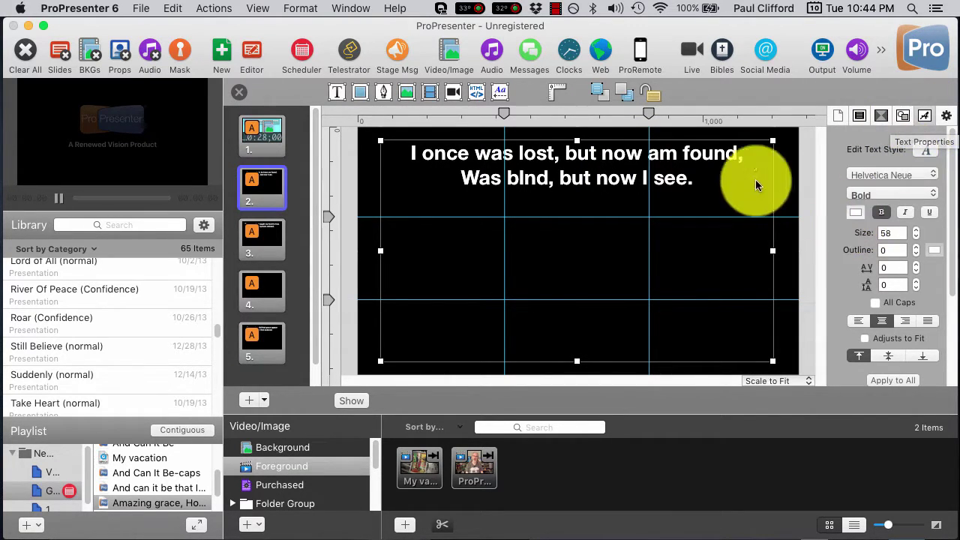
Try the All Caps option on slide 2's text box, leaving it switched off.
{"action": "scroll", "coordinate": [861, 257], "scroll_direction": "down", "scroll_amount": 3}
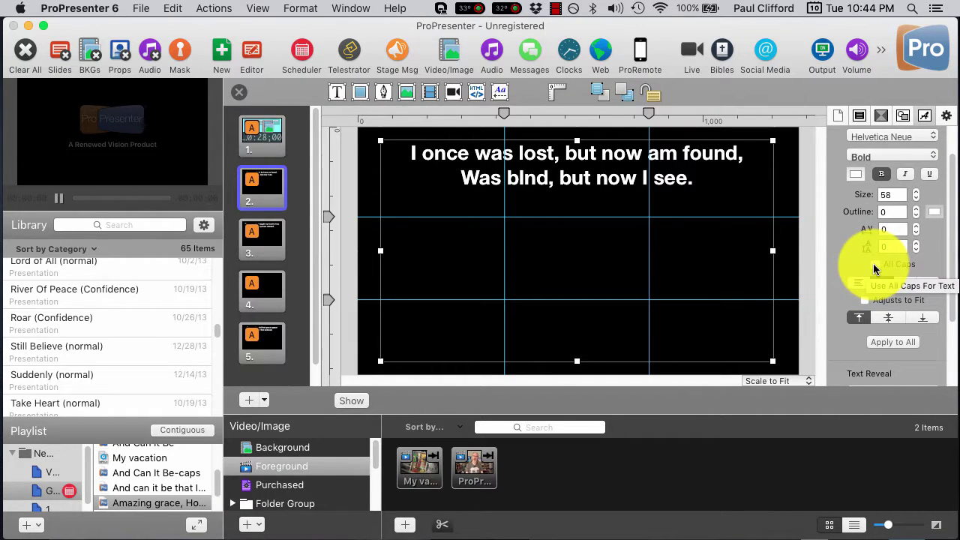
{"action": "left_click", "coordinate": [873, 264]}
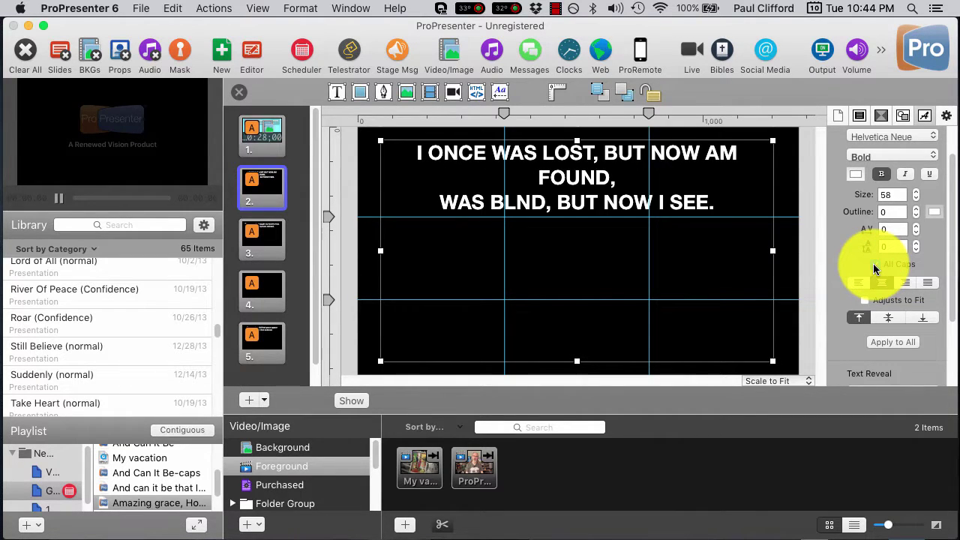
{"action": "left_click", "coordinate": [873, 264]}
{"action": "left_click", "coordinate": [873, 263]}
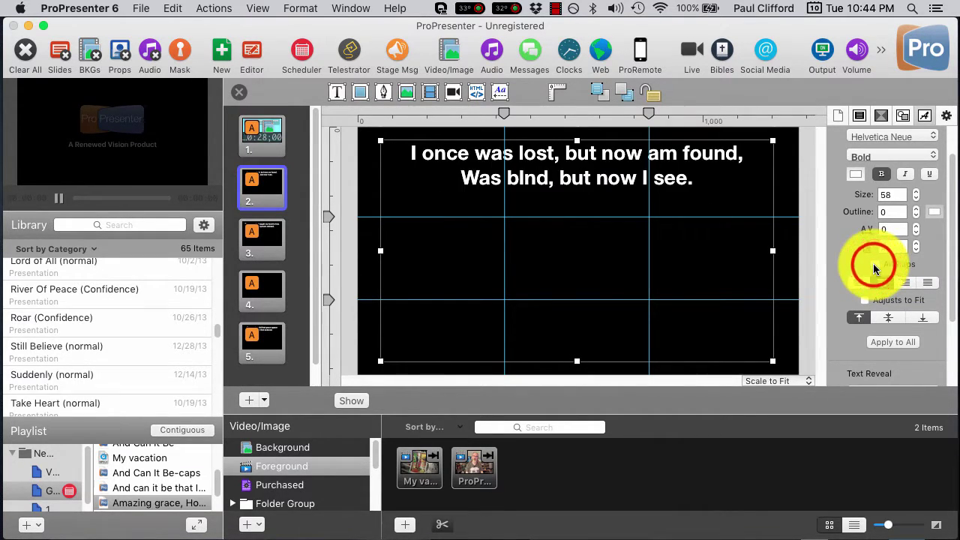
{"action": "left_click", "coordinate": [873, 263]}
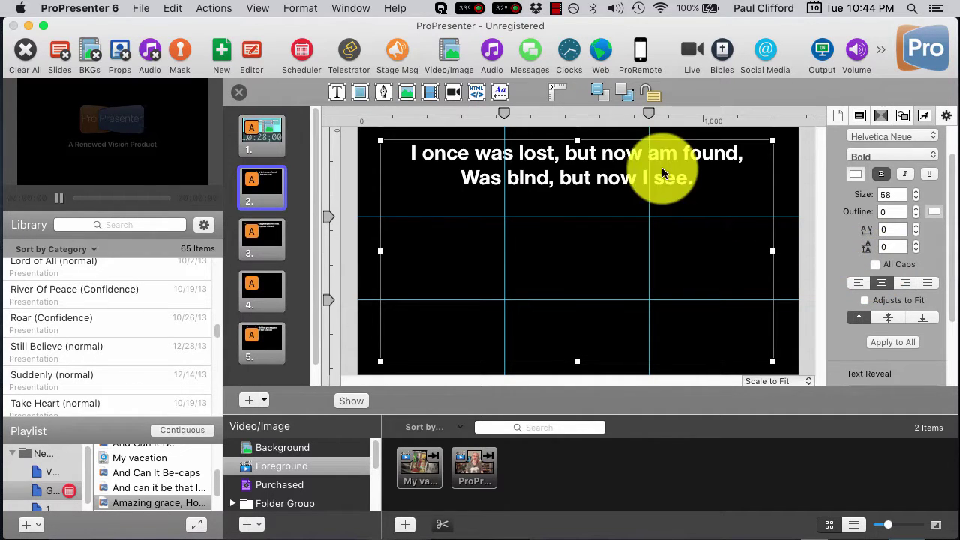
Correct the misspelled "blnd" to "blind" in the second lyric line of slide 2.
{"action": "left_click", "coordinate": [498, 177]}
{"action": "double_click", "coordinate": [523, 180]}
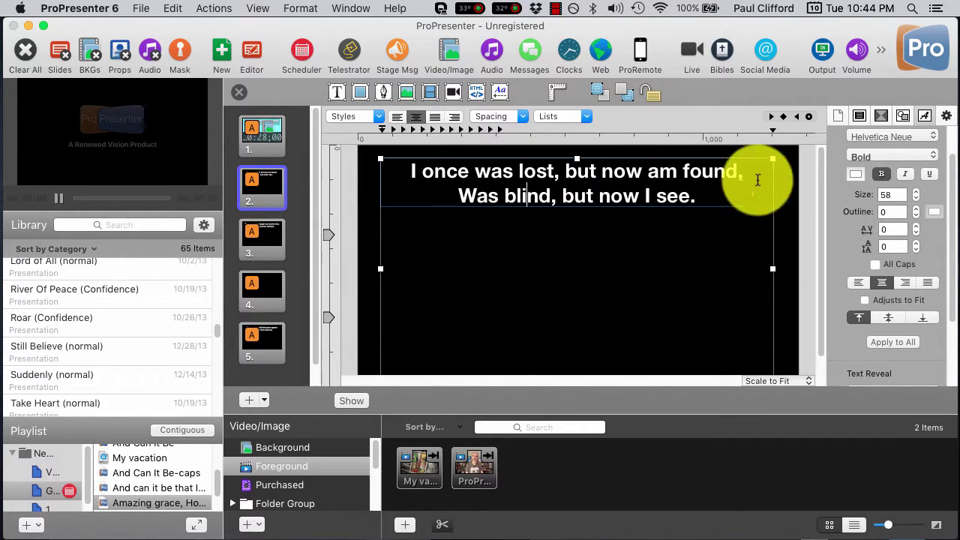
Preview the corrected slide 2 lyrics in All Caps and return them to normal case.
{"action": "left_click", "coordinate": [874, 263]}
{"action": "left_click", "coordinate": [874, 265]}
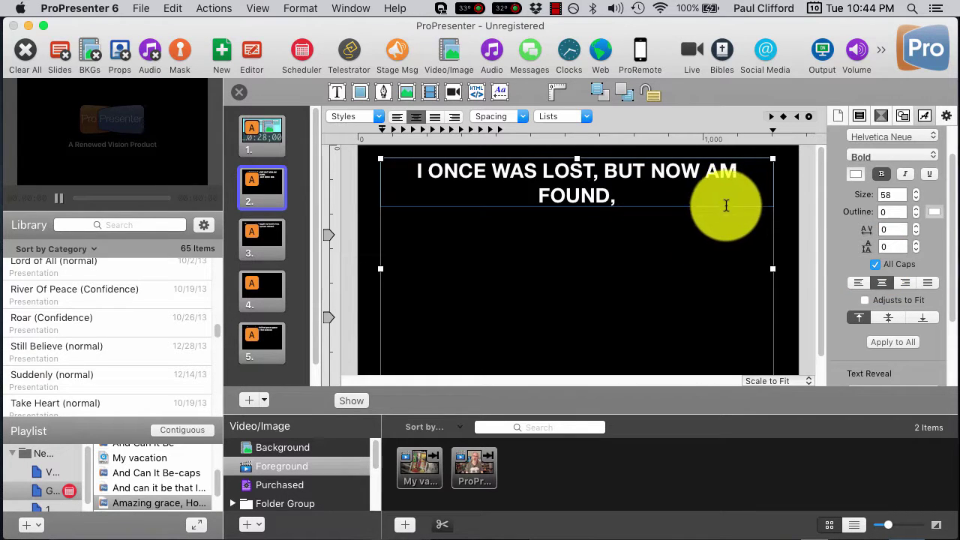
{"action": "left_click", "coordinate": [875, 267]}
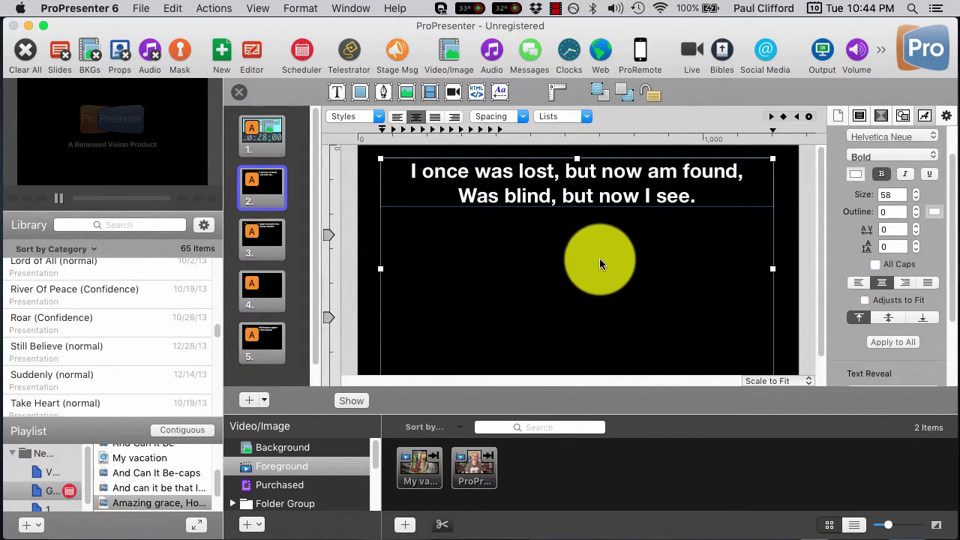
Turn on All Caps for the lyric text box on slide 3.
{"action": "left_click", "coordinate": [259, 236]}
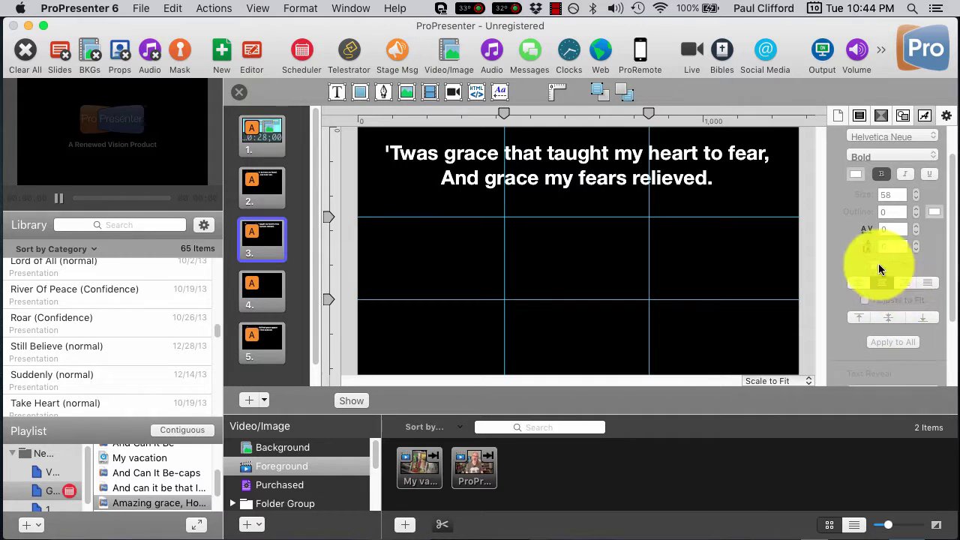
{"action": "left_click", "coordinate": [675, 165]}
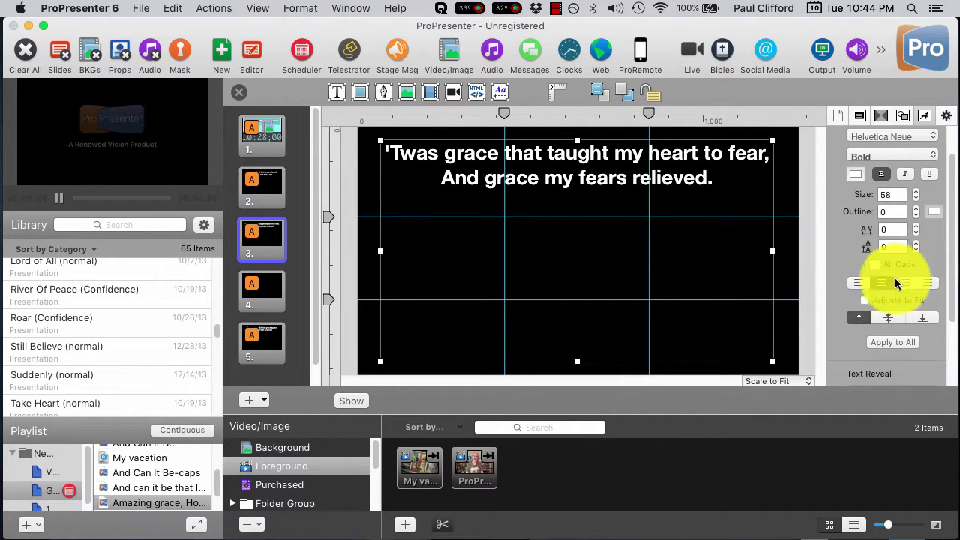
{"action": "left_click", "coordinate": [874, 266]}
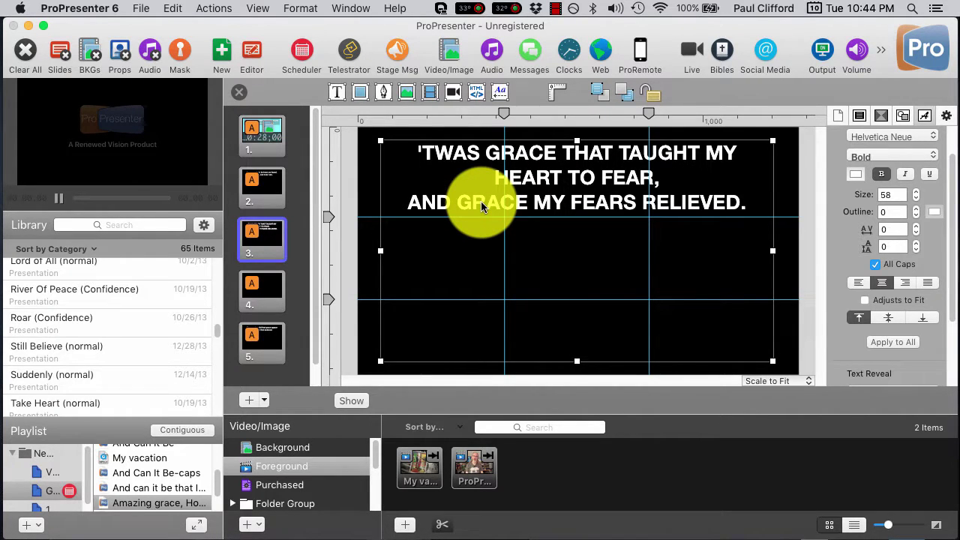
Select slides 2 through 5 together and turn on All Caps for the text box displayed from slide 2.
{"action": "left_click", "coordinate": [261, 186]}
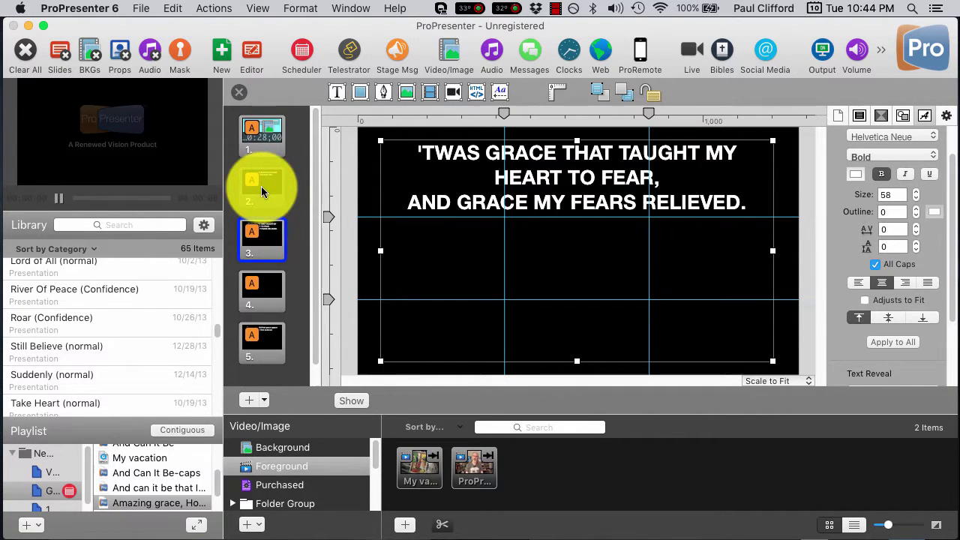
{"action": "left_click_drag", "start_coordinate": [261, 186], "coordinate": [259, 333]}
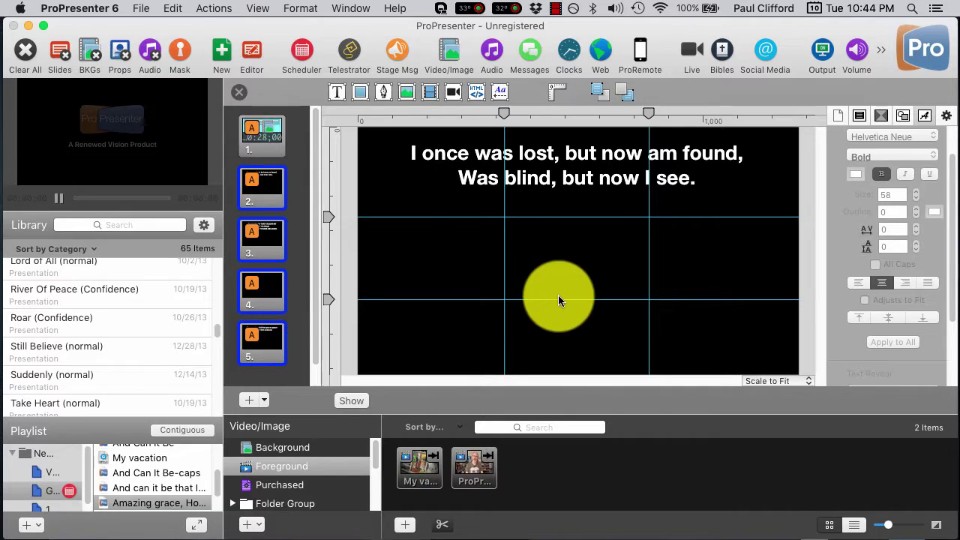
{"action": "left_click", "coordinate": [611, 153]}
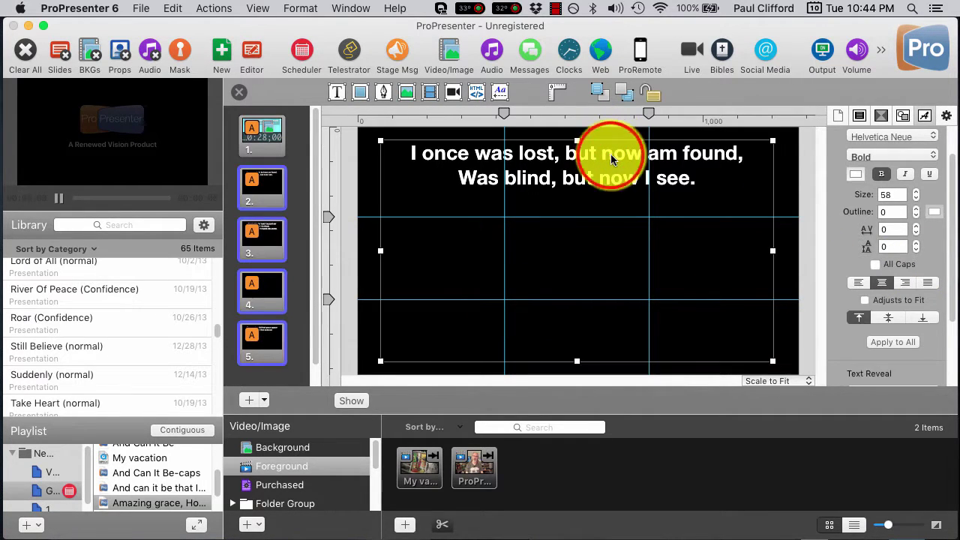
{"action": "left_click", "coordinate": [875, 264]}
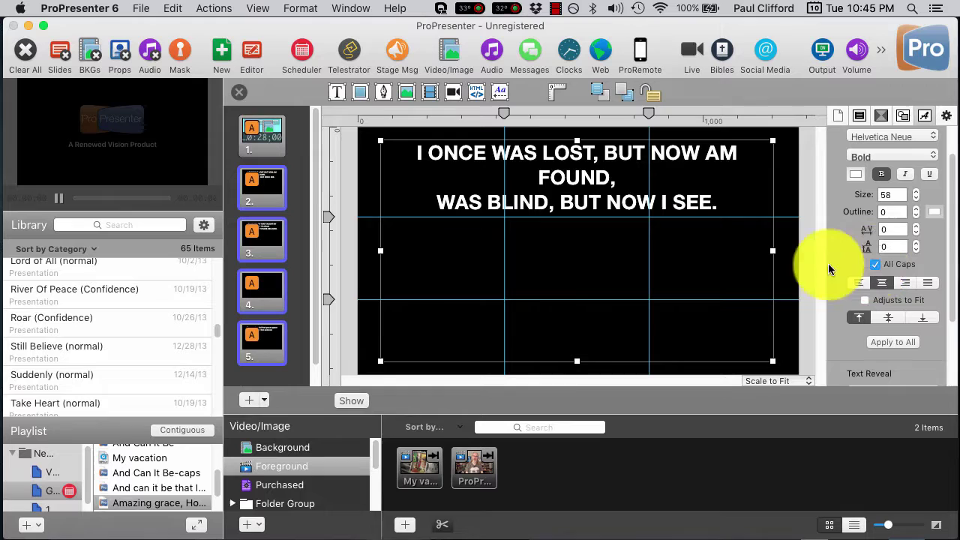
Check slides 5, 4 and 2, and turn on All Caps for the lyric text box on slide 5.
{"action": "left_click", "coordinate": [267, 335]}
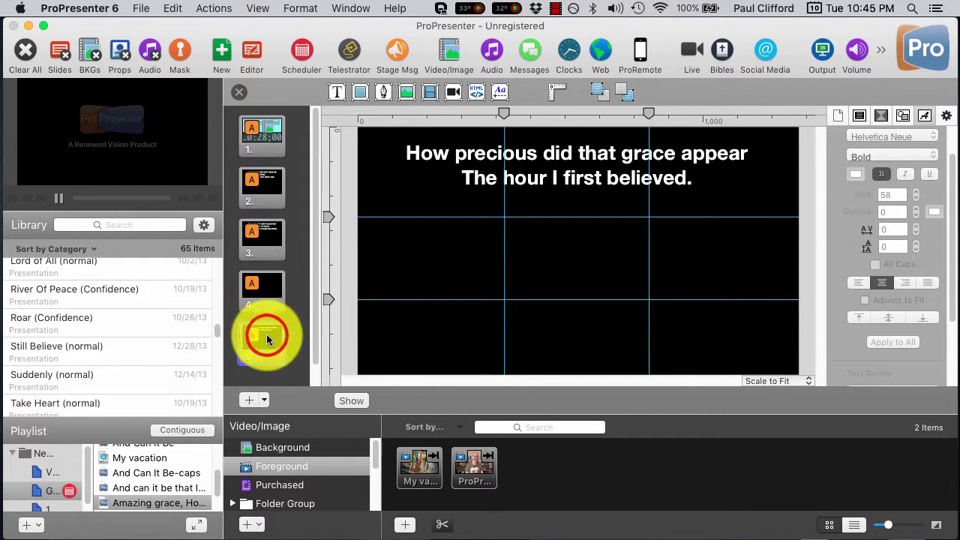
{"action": "left_click", "coordinate": [262, 289]}
{"action": "left_click", "coordinate": [259, 179]}
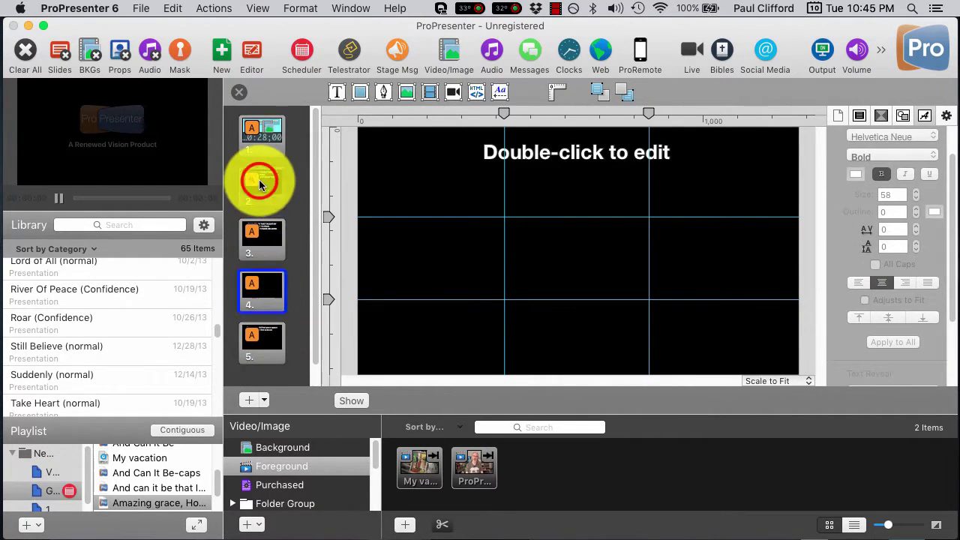
{"action": "left_click", "coordinate": [274, 352]}
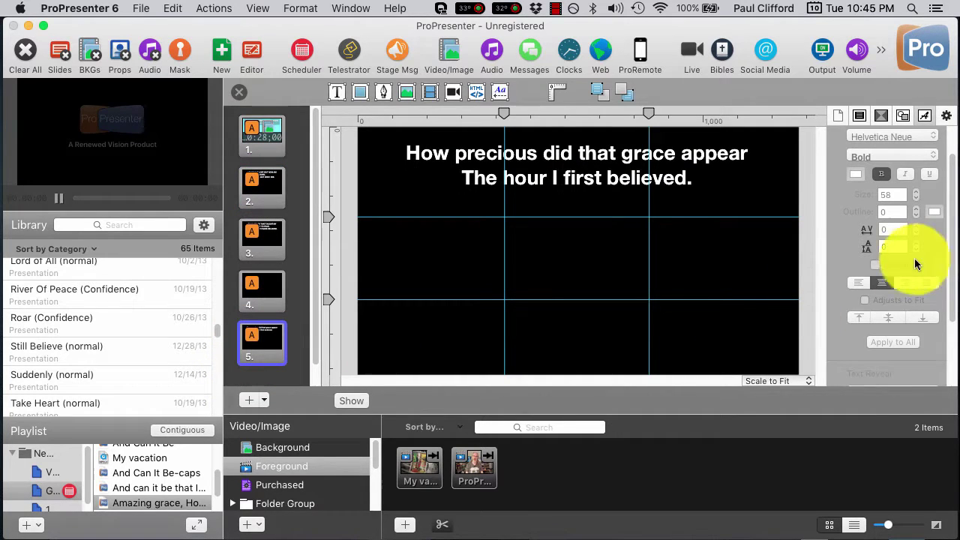
{"action": "left_click", "coordinate": [868, 266]}
{"action": "left_click", "coordinate": [634, 173]}
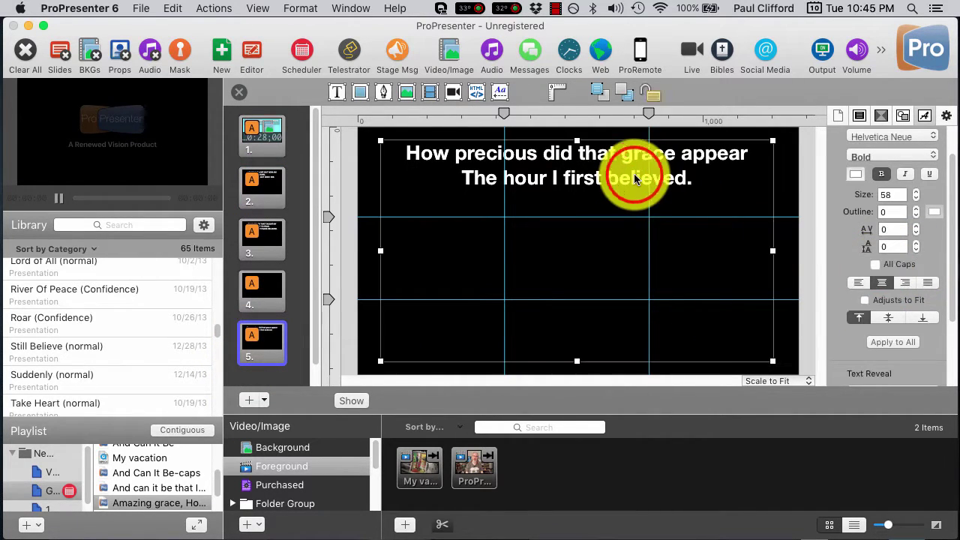
{"action": "left_click", "coordinate": [878, 265]}
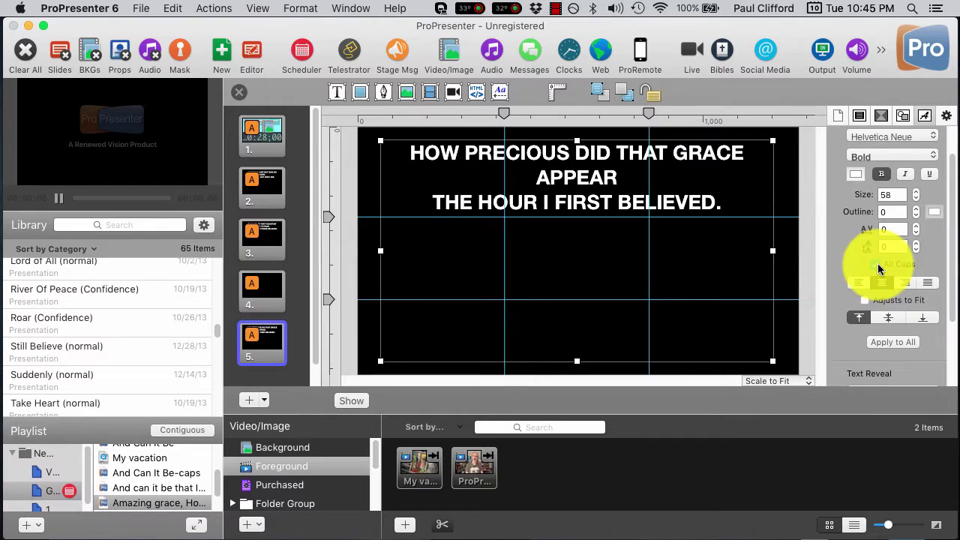